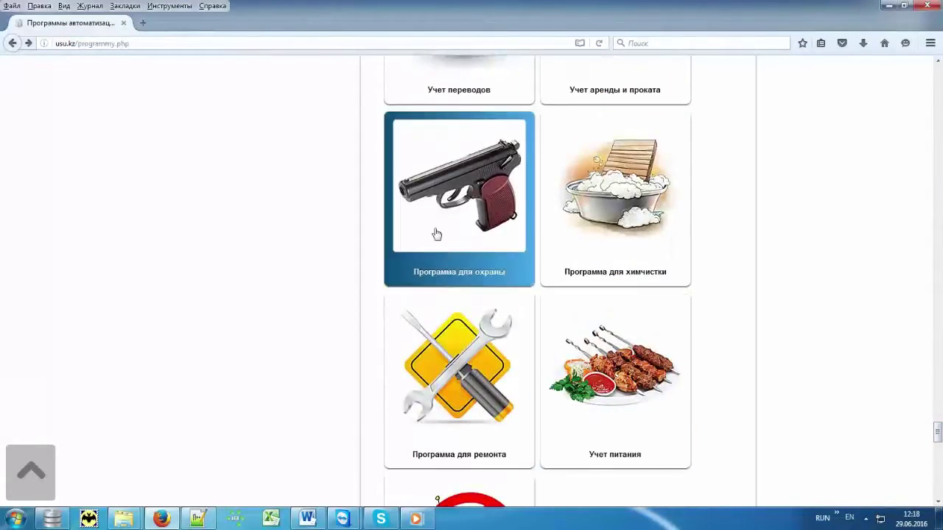
Step: Open the 'Программа для охраны' page on usu.kz in Firefox, then minimize the browser
click(436, 232)
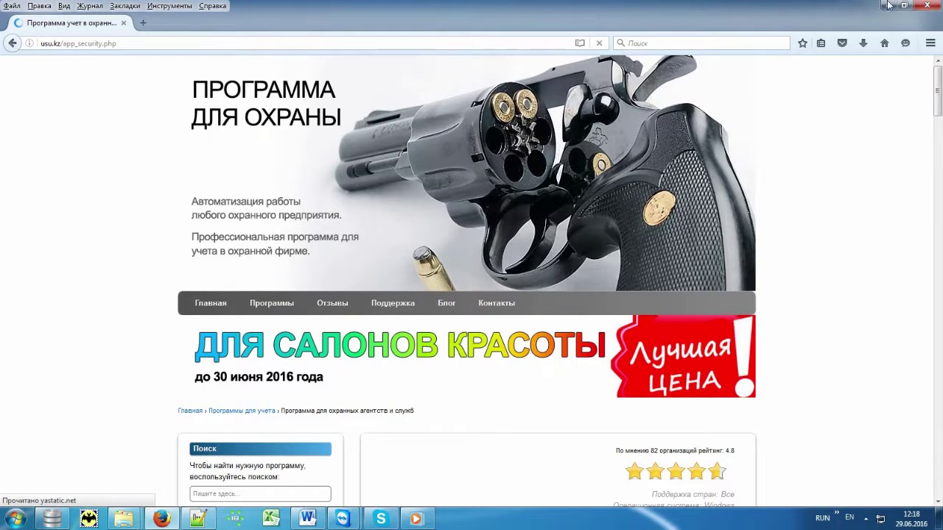
click(887, 5)
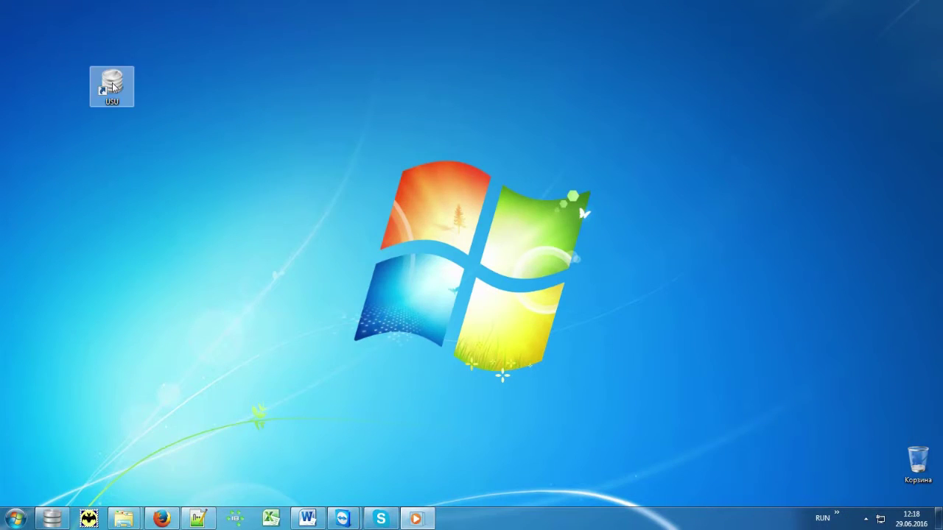
Step: Launch USU from the desktop and sign in with the user name, password and MAIN role
double_click(112, 85)
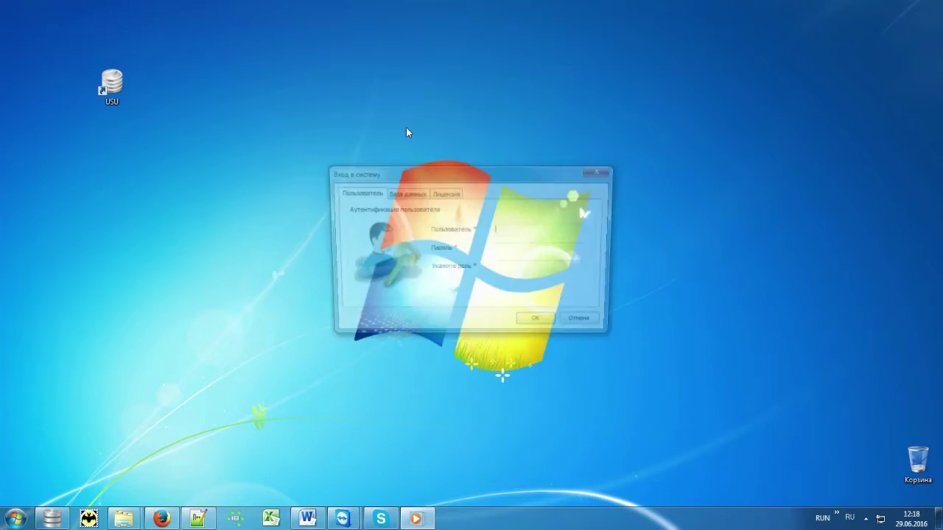
key(alt+shift)
text(NIKOLAY)
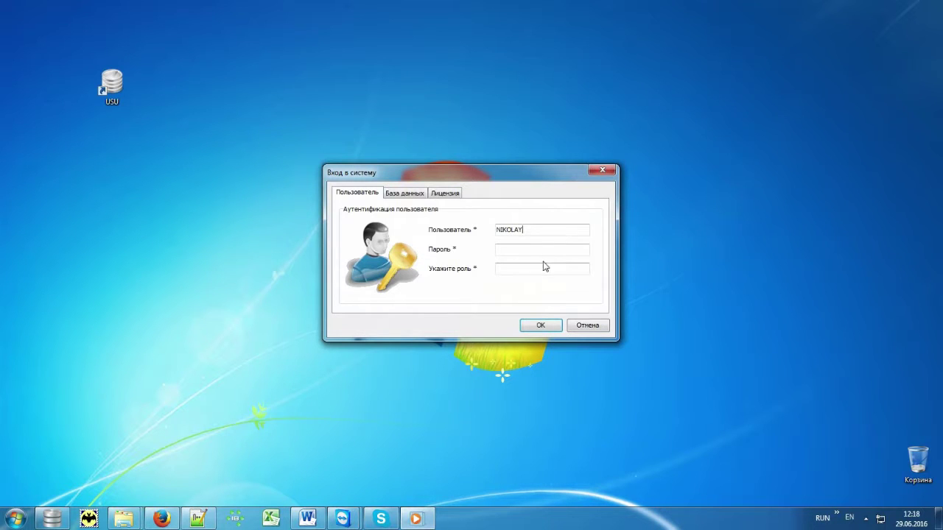
click(548, 250)
click(554, 268)
click(548, 327)
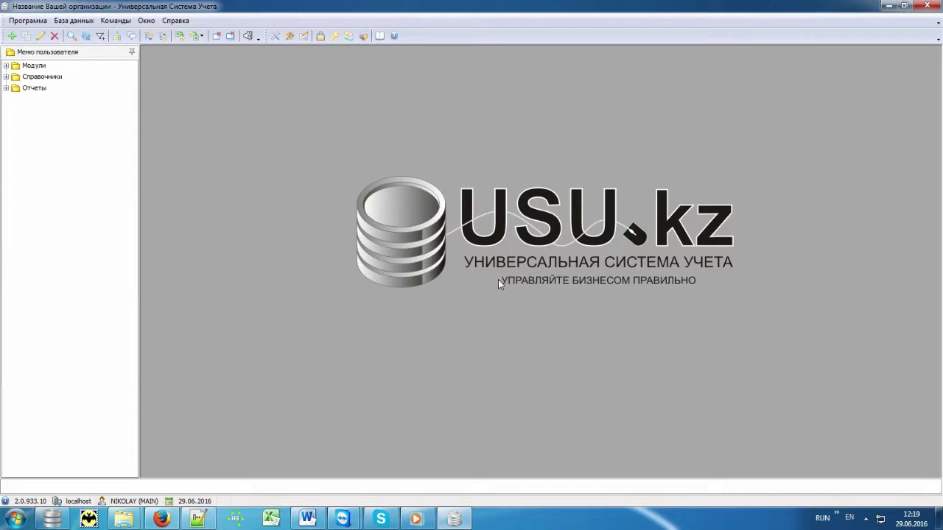
Step: Expand the Справочники tree to reveal the Организация and Деньги reference books
click(58, 67)
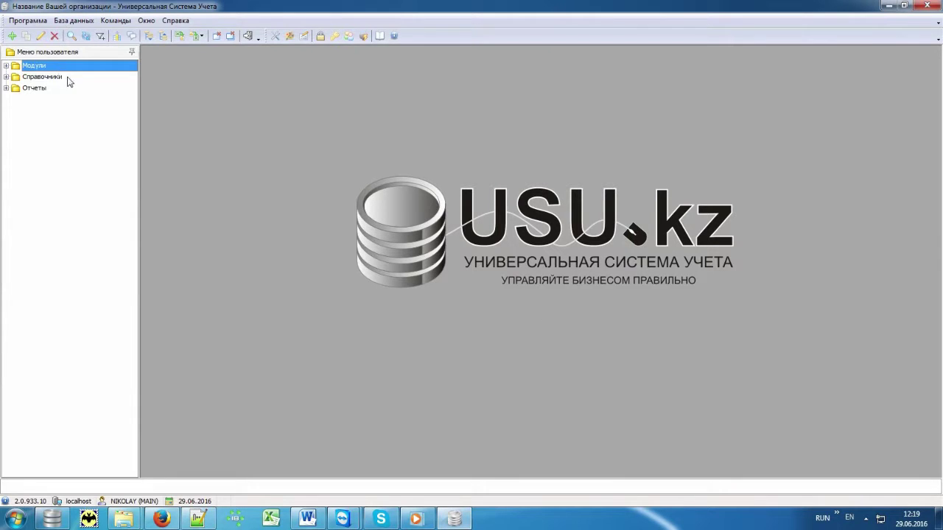
click(72, 78)
click(70, 90)
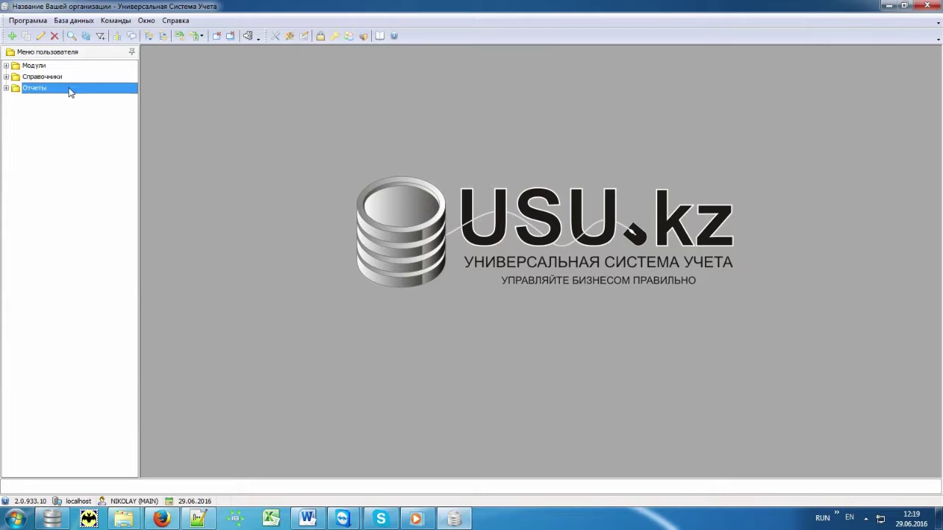
double_click(72, 78)
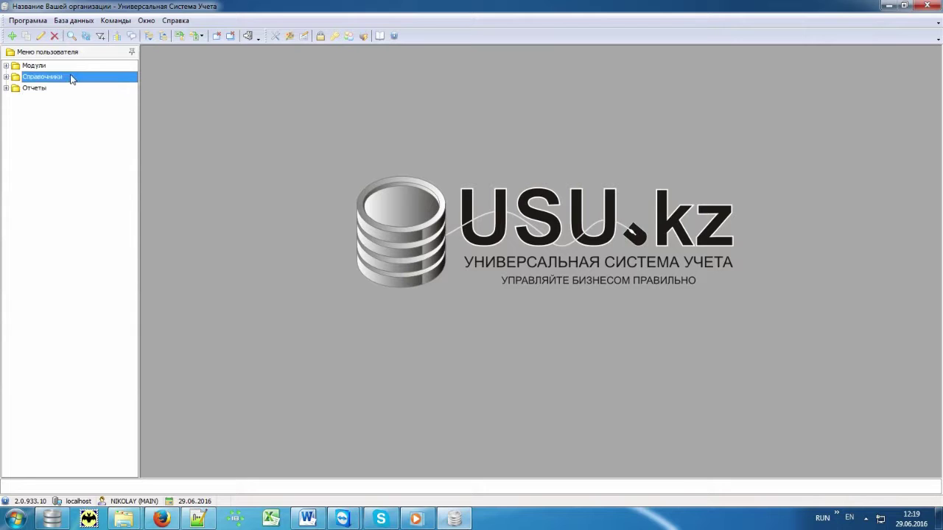
click(14, 99)
click(14, 87)
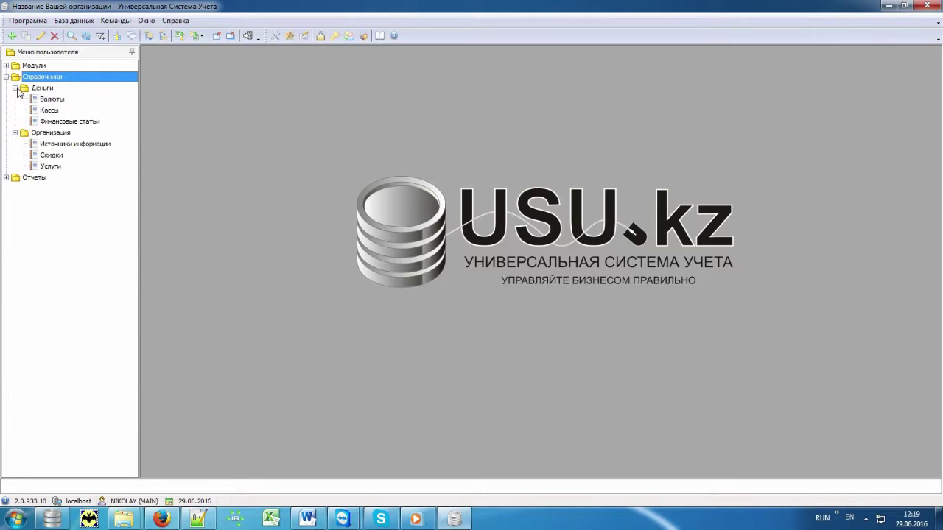
Step: Open Валюты and view the exchange rates for Тенге, Доллар and Рубль
double_click(87, 99)
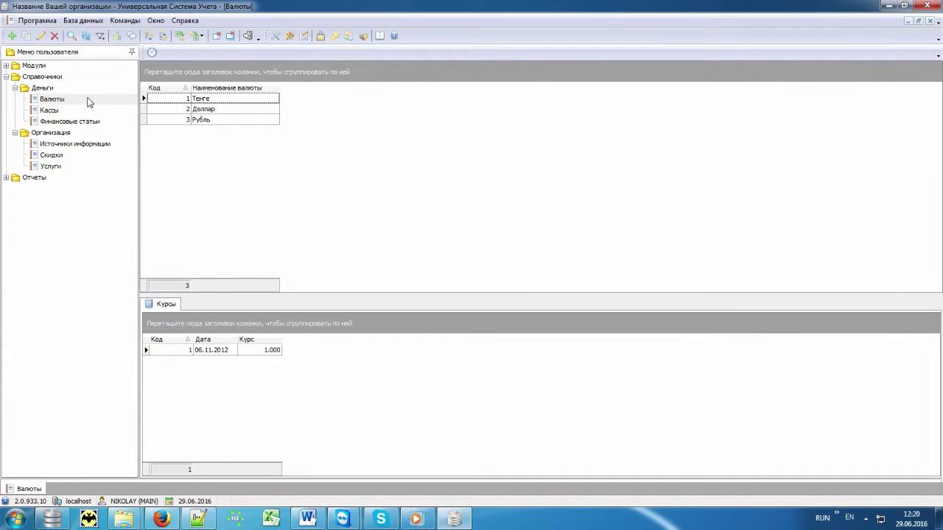
click(233, 101)
click(229, 110)
click(226, 121)
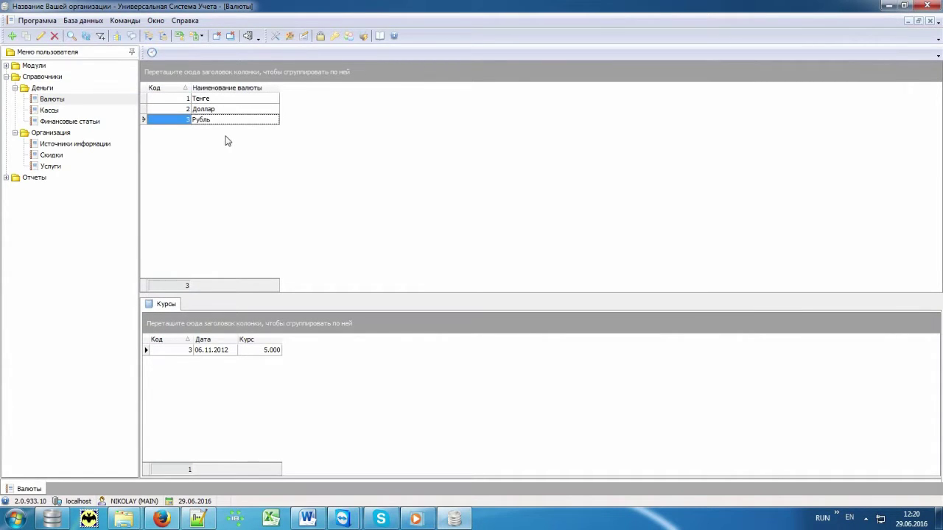
Step: Open Кассы and Финансовые статьи, expanding the Расходы expense items
double_click(123, 110)
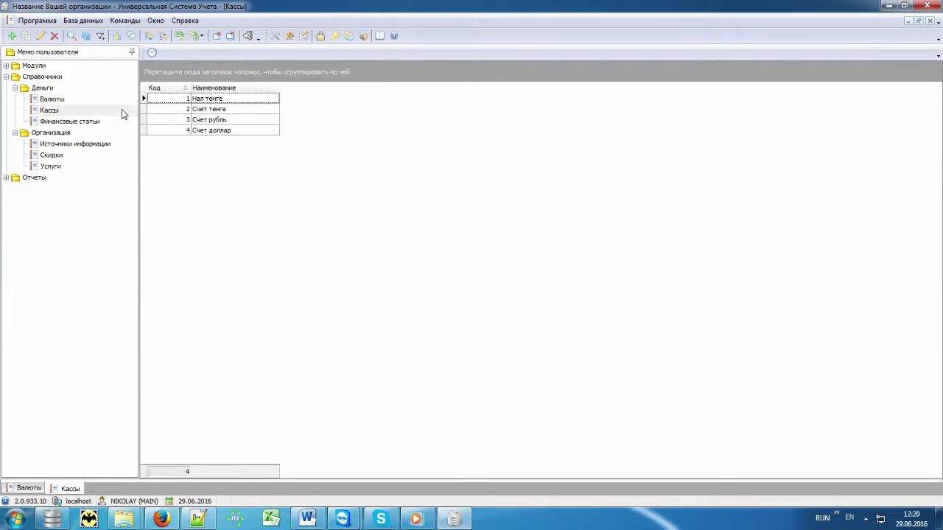
double_click(121, 121)
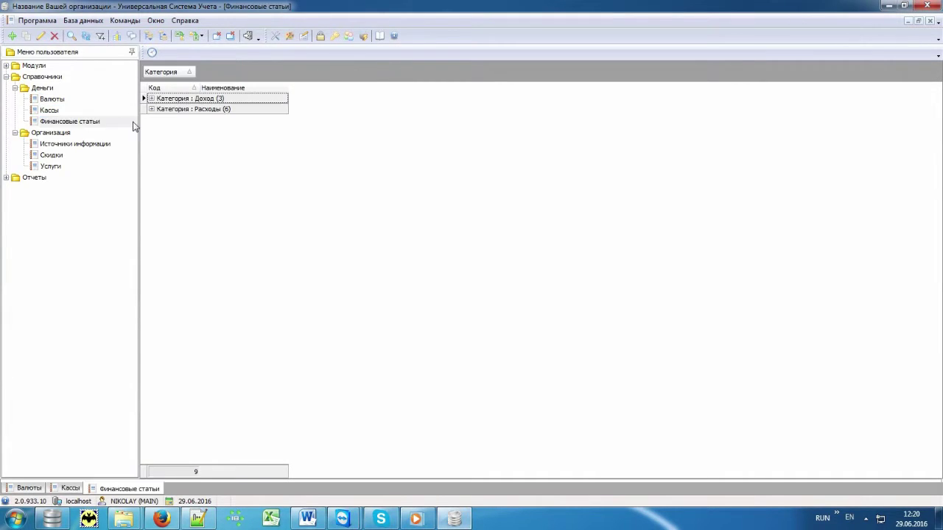
click(152, 109)
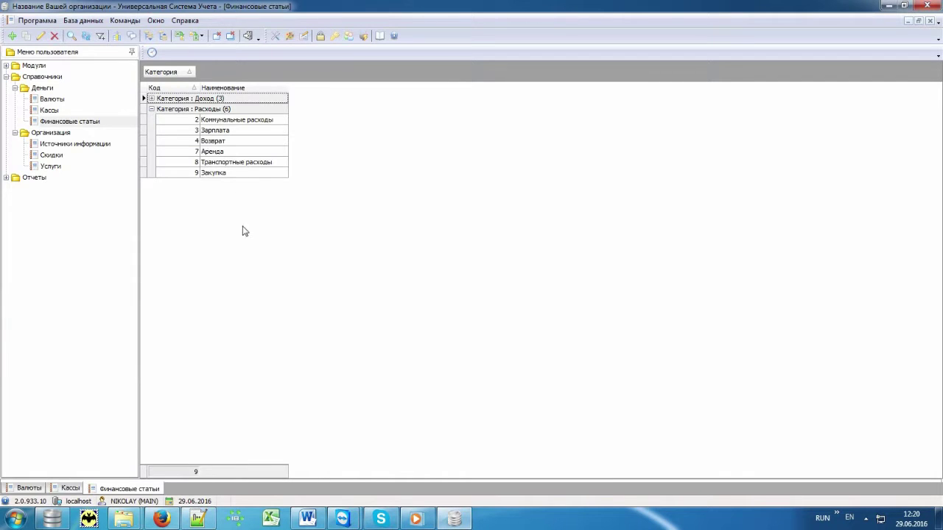
Step: Open Источники информации (Интернет, Прочее, Реклама) and the Скидки list showing Скидка 10%
double_click(107, 145)
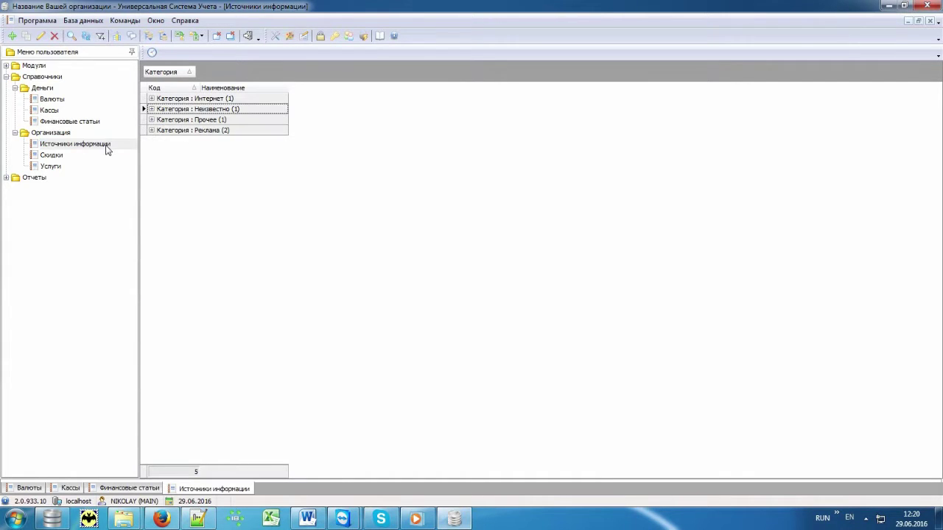
click(152, 98)
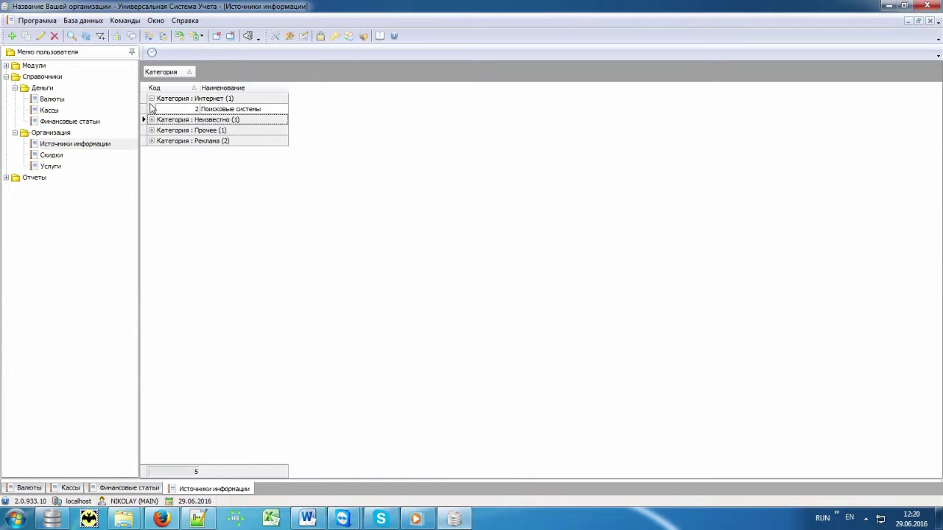
click(151, 131)
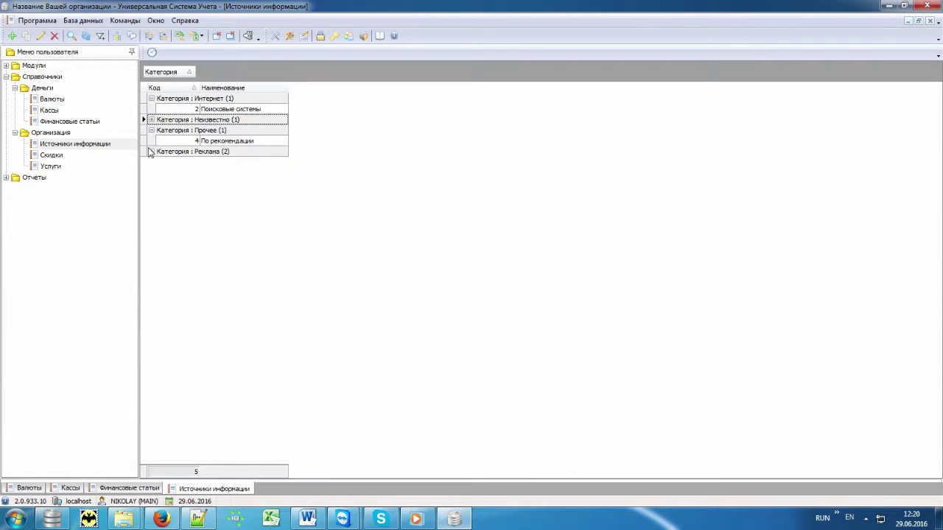
click(152, 151)
double_click(77, 156)
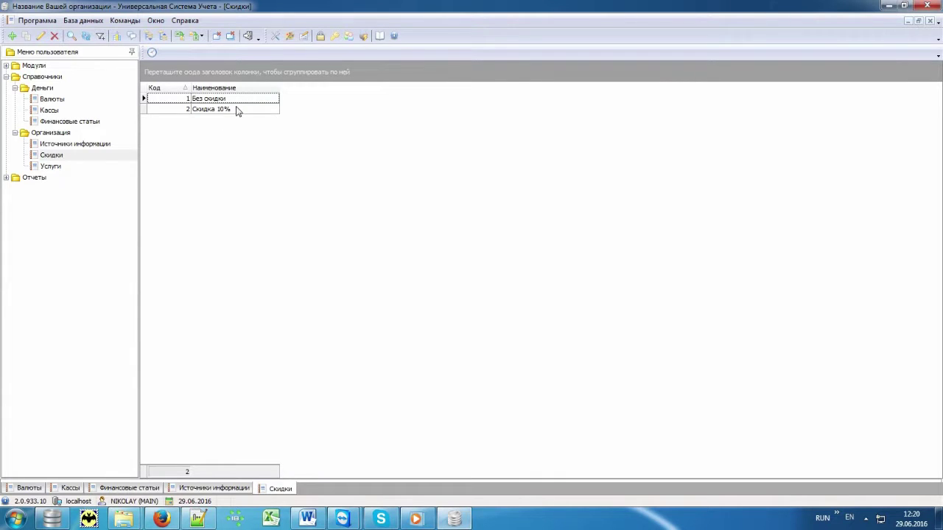
click(237, 110)
Step: Open Услуги, expand Охрана организации and BodyGuard, and widen the Наименование column
double_click(63, 166)
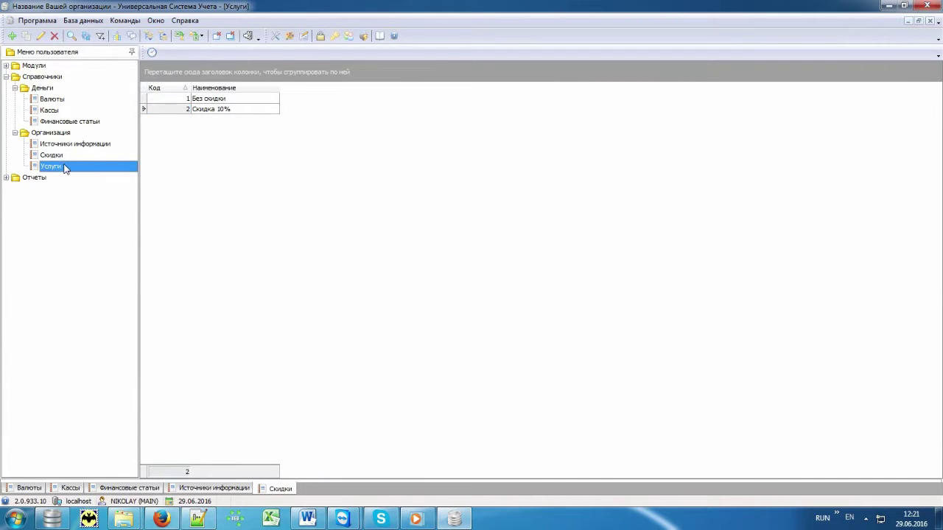
click(150, 109)
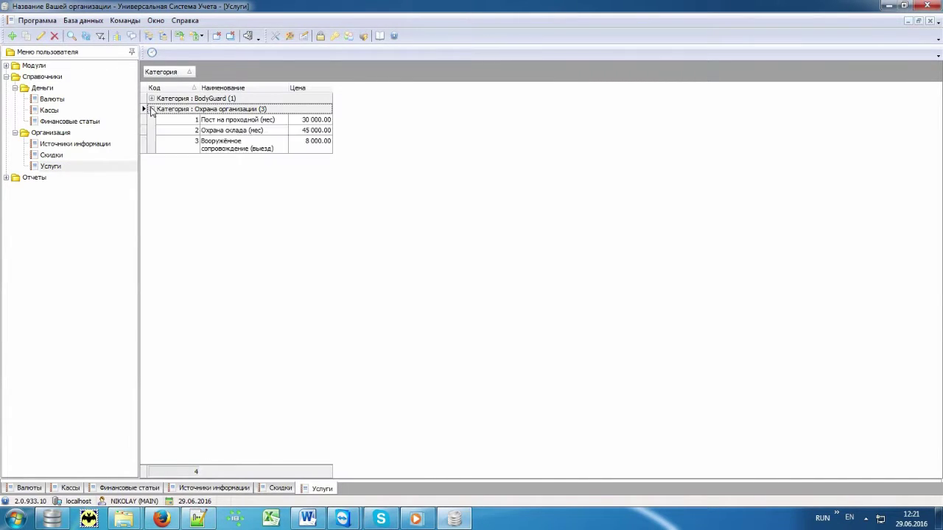
click(151, 99)
drag(288, 87, 359, 93)
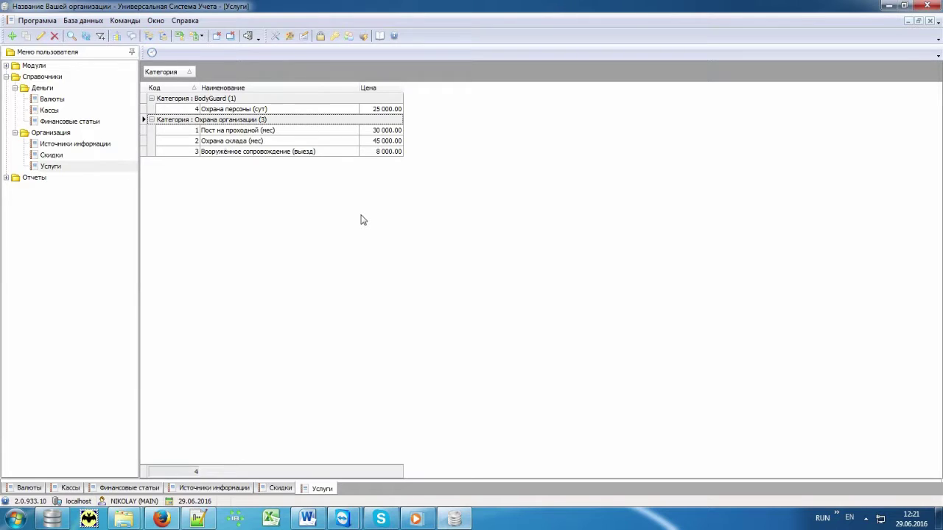
click(68, 78)
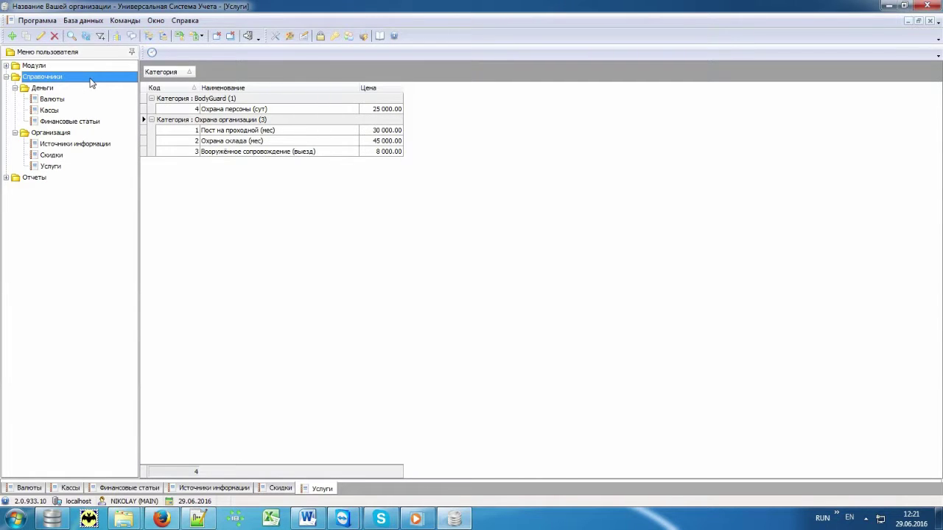
Step: Open the Заказы module under Модули > Организация and add a new order dated 29.06.2016
double_click(80, 67)
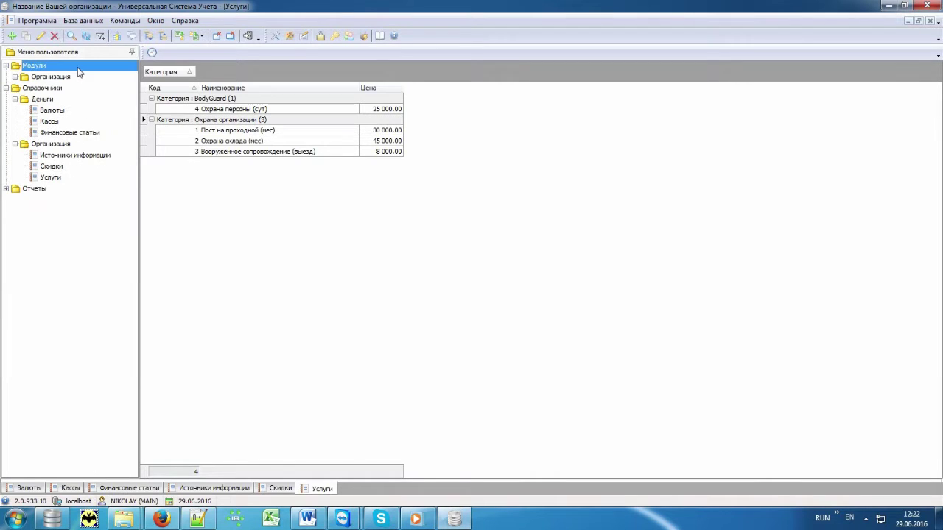
double_click(77, 79)
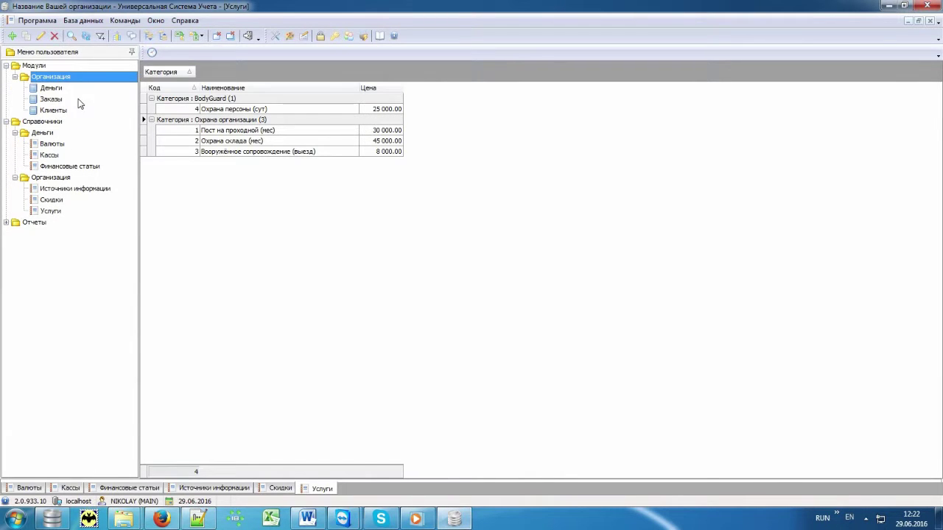
double_click(77, 98)
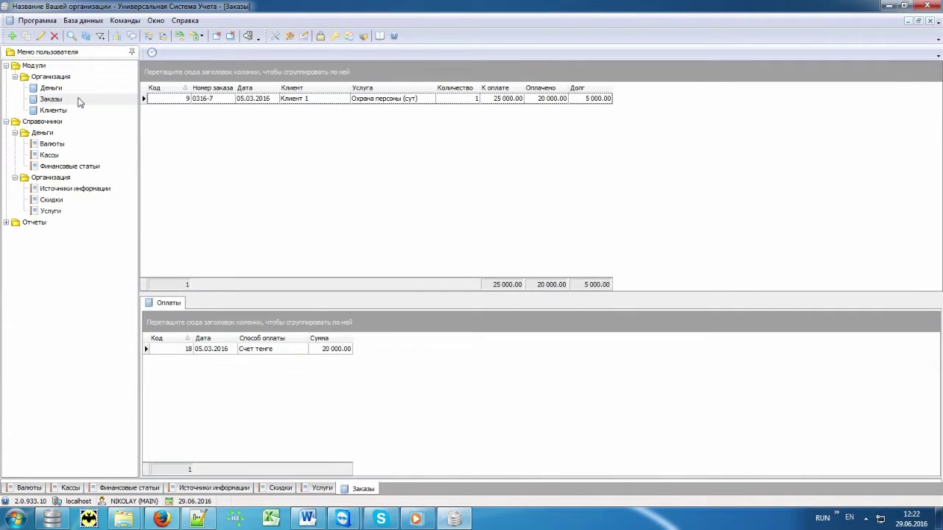
right_click(292, 152)
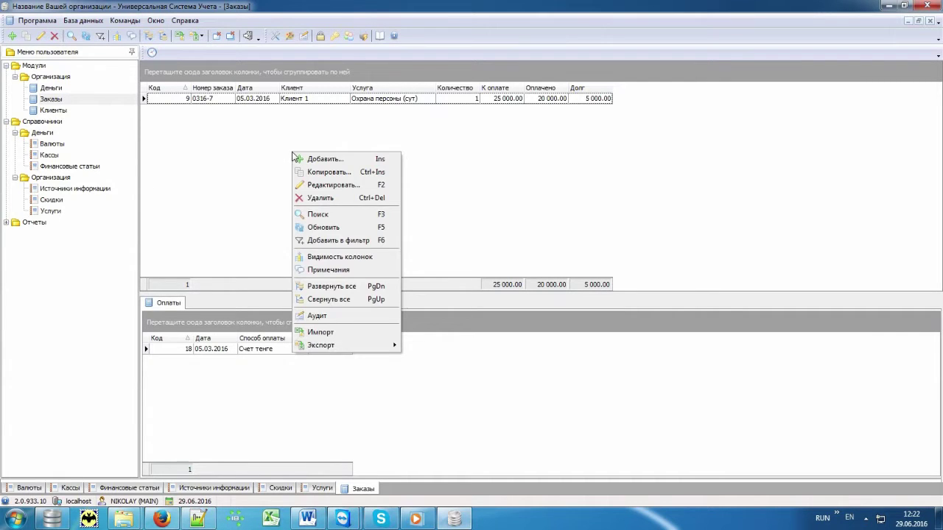
click(352, 159)
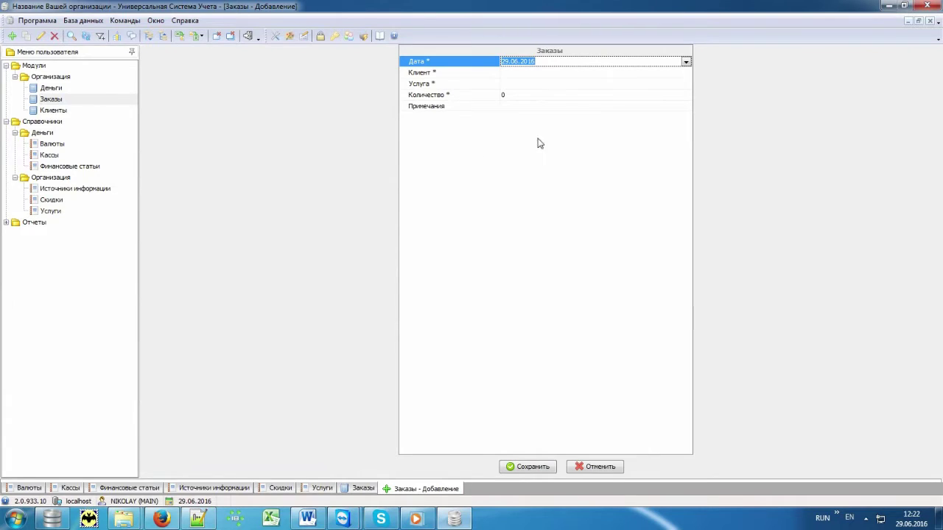
click(556, 72)
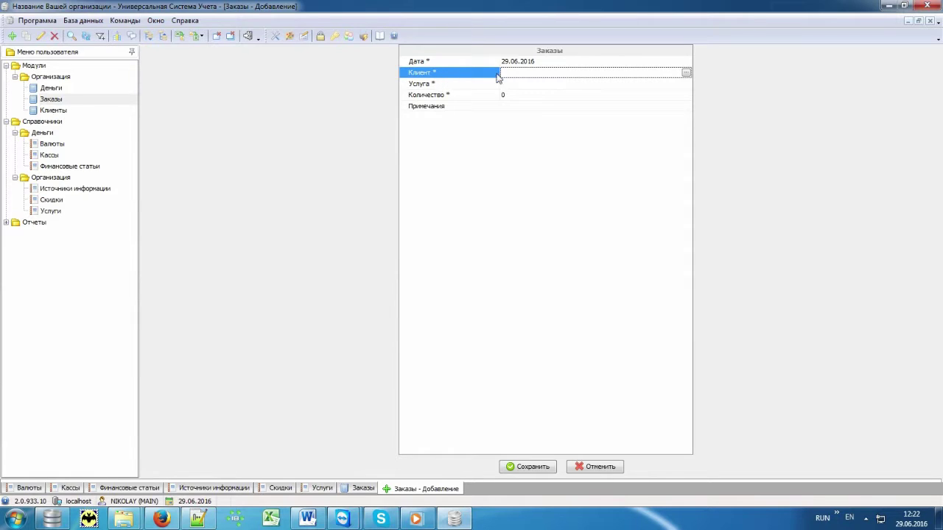
Step: Open the client picker for the order and expand the Клиенты category's three clients
click(685, 74)
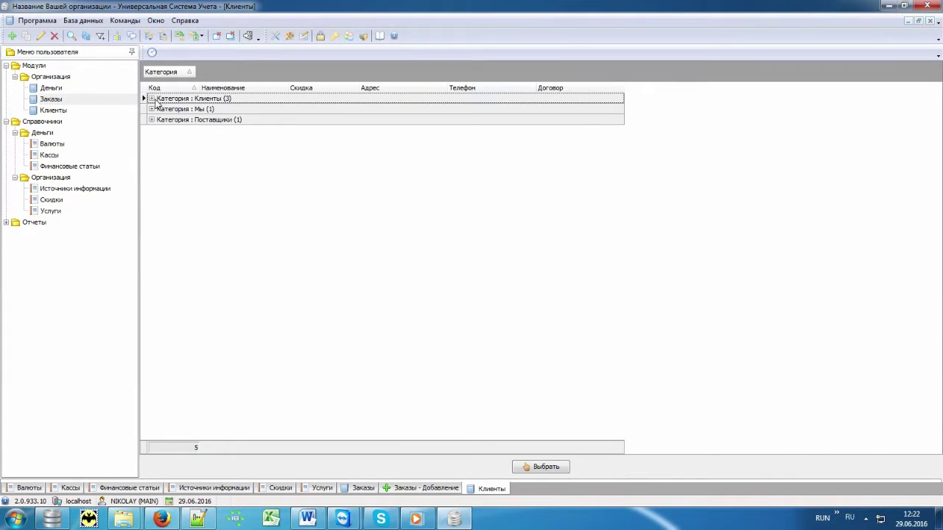
click(152, 99)
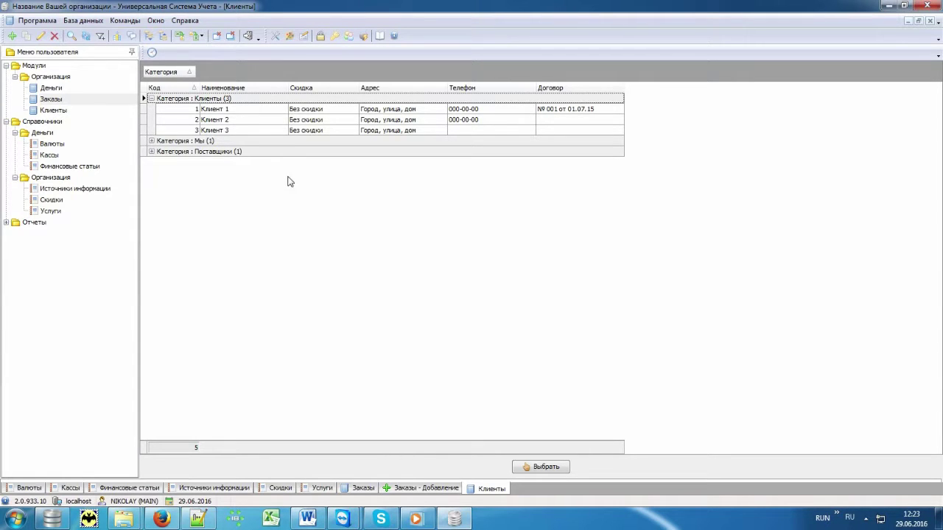
click(263, 111)
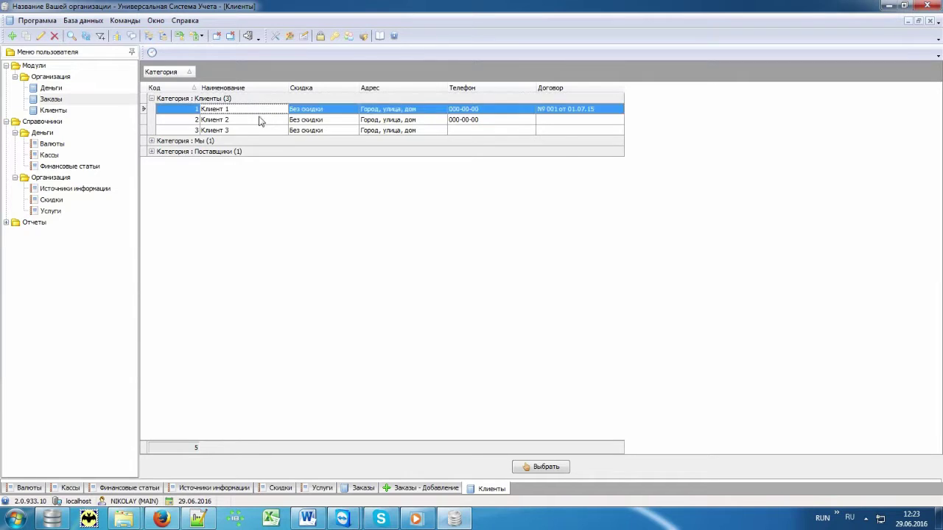
click(255, 120)
click(253, 131)
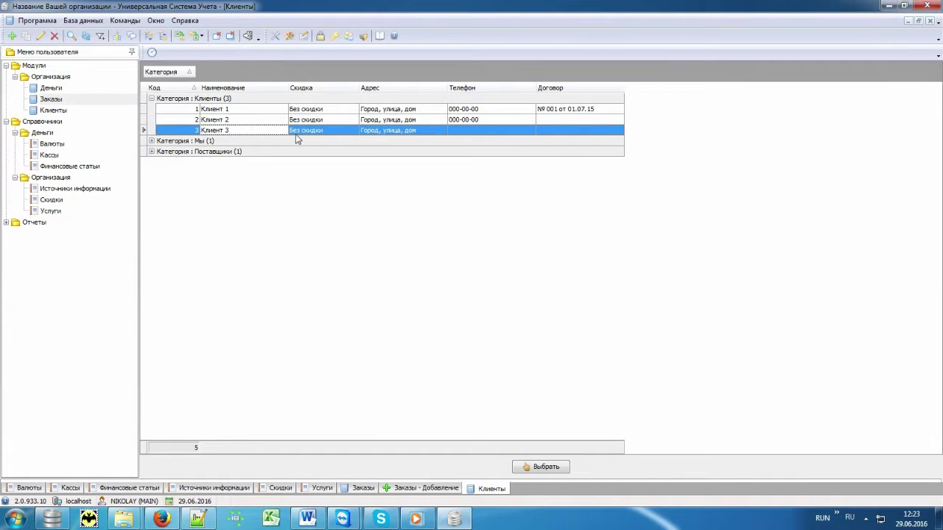
Step: Add a new client in the Клиенты category as Физ. лицо and enter the client's full name
click(480, 121)
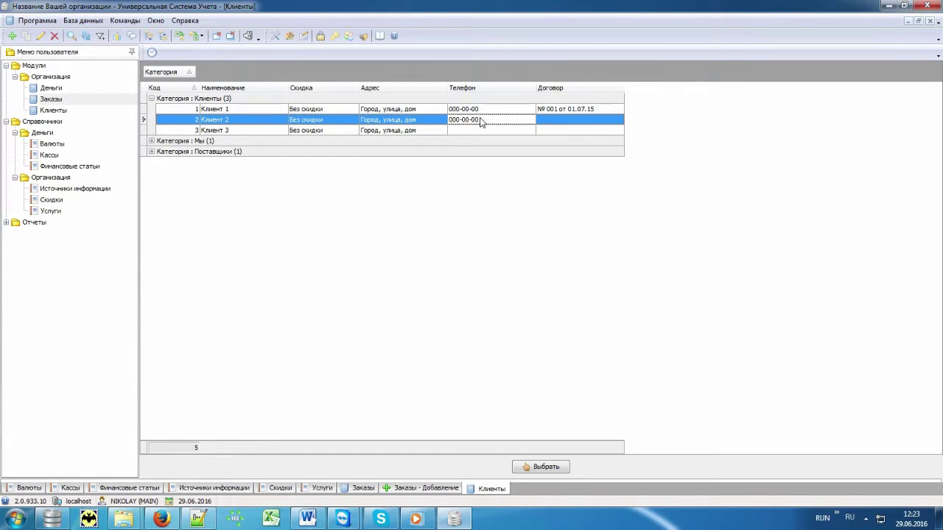
right_click(377, 179)
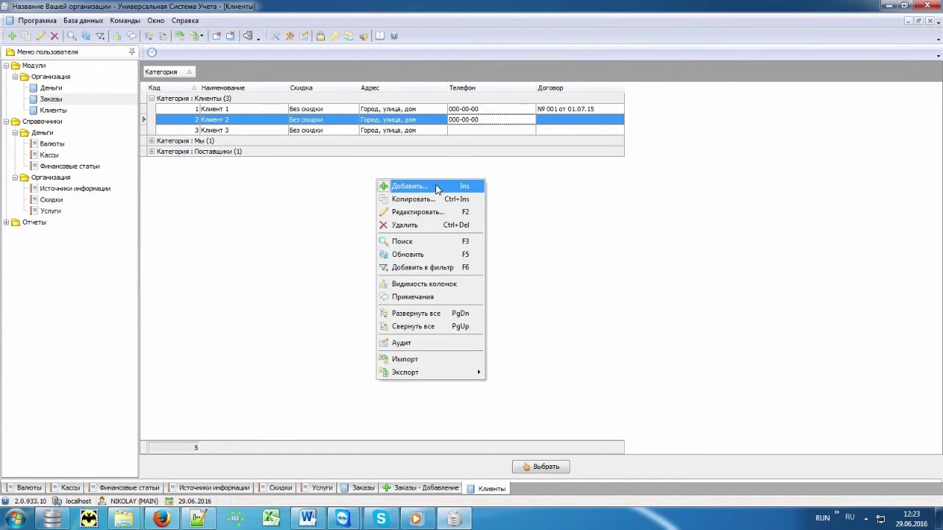
click(438, 188)
key(alt+Down)
key(Return)
key(Return)
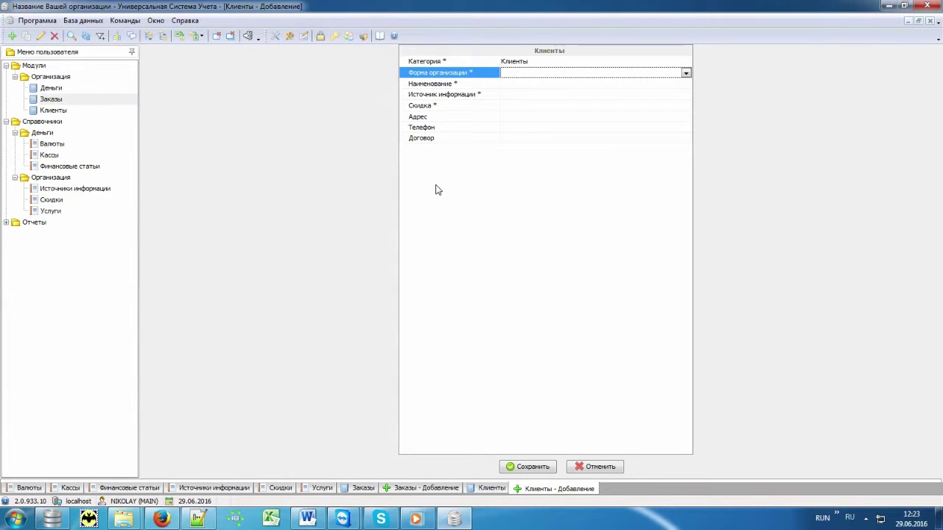
key(alt+Down)
text(Физ. лицо)
key(Return)
key(Return)
text(Иванов Иван)
key(Return)
Step: Set source Вывеска, Без скидки, the client's phone and contract б/д, then save and select the client
key(alt+Down)
key(Down)
key(Return)
key(Return)
key(alt+Down)
key(Down)
key(Return)
key(Return)
key(Return)
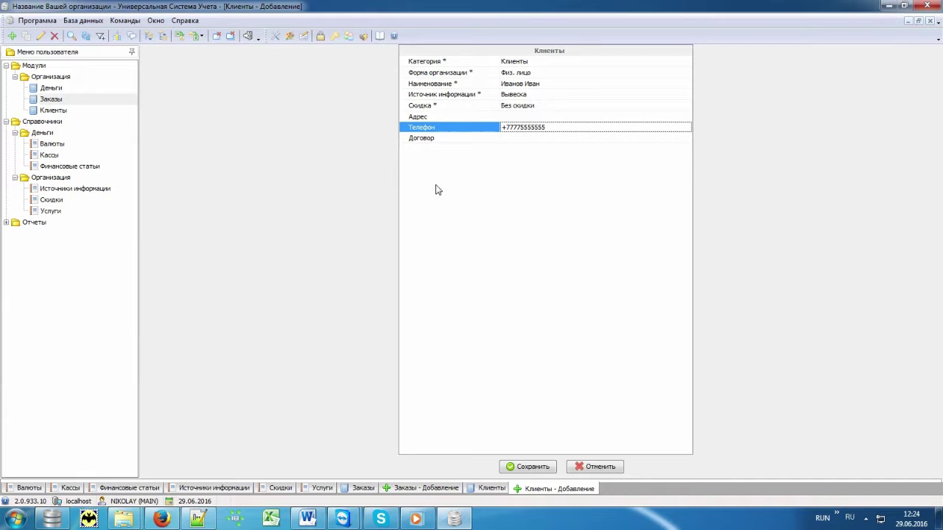
key(Return)
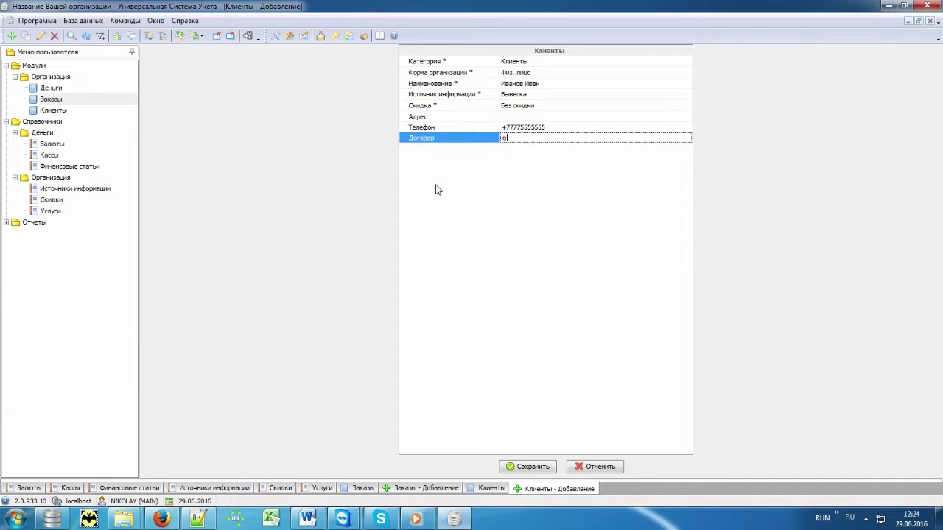
key(ctrl+s)
click(263, 144)
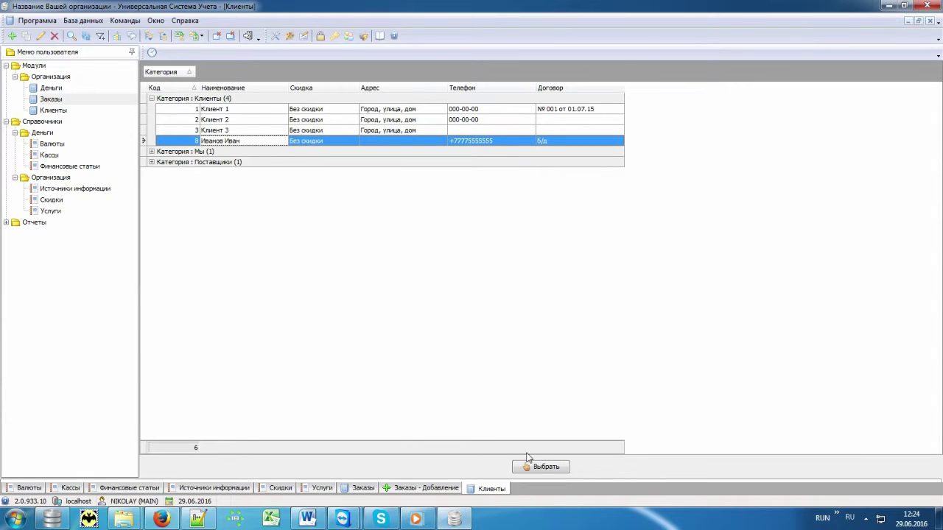
Step: Assign the new client, choose Охрана персоны (сут) with quantity 1, and save the order
click(543, 467)
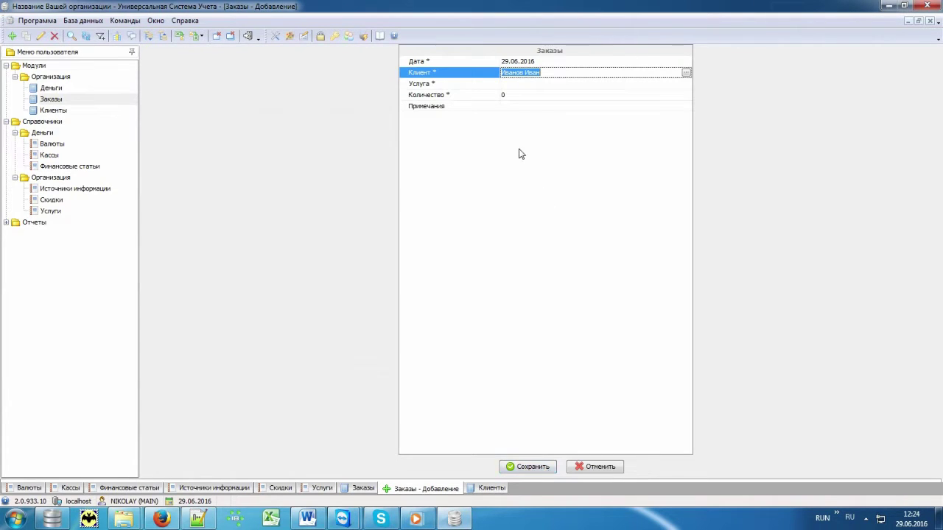
click(485, 85)
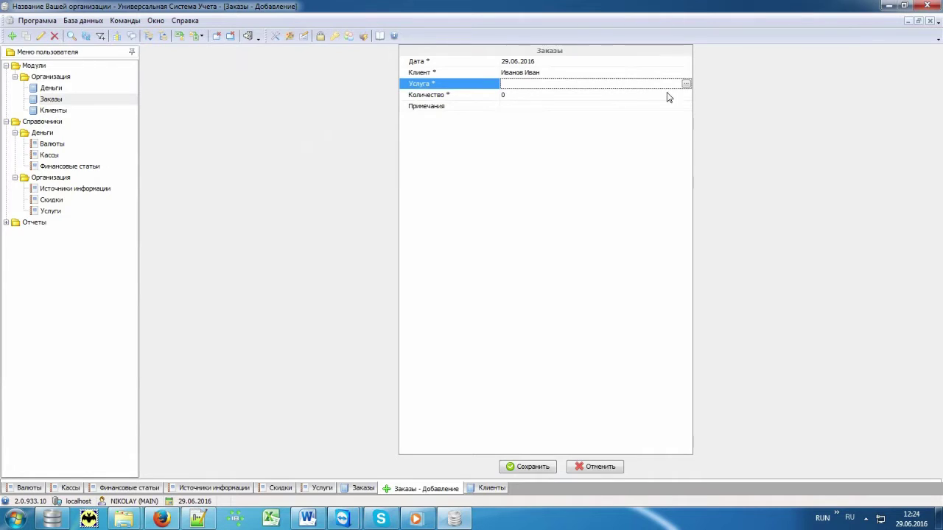
click(685, 84)
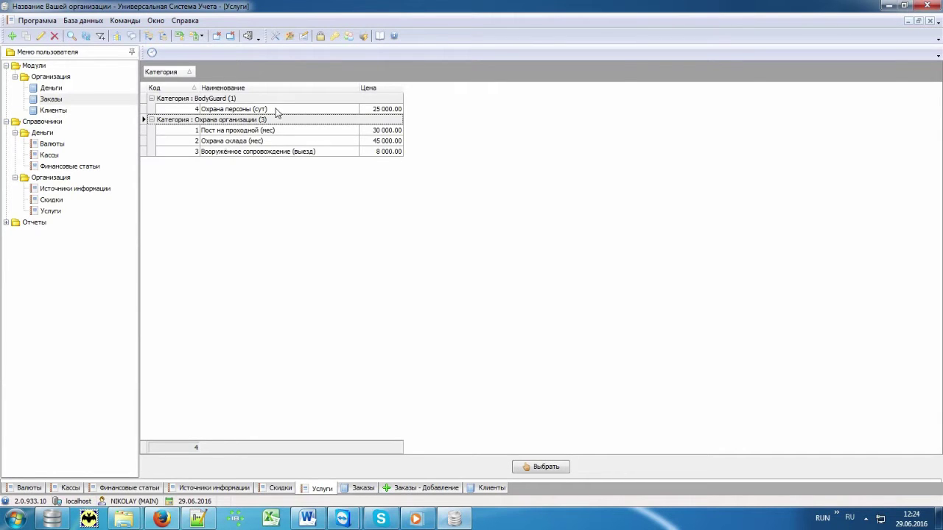
double_click(274, 109)
key(Tab)
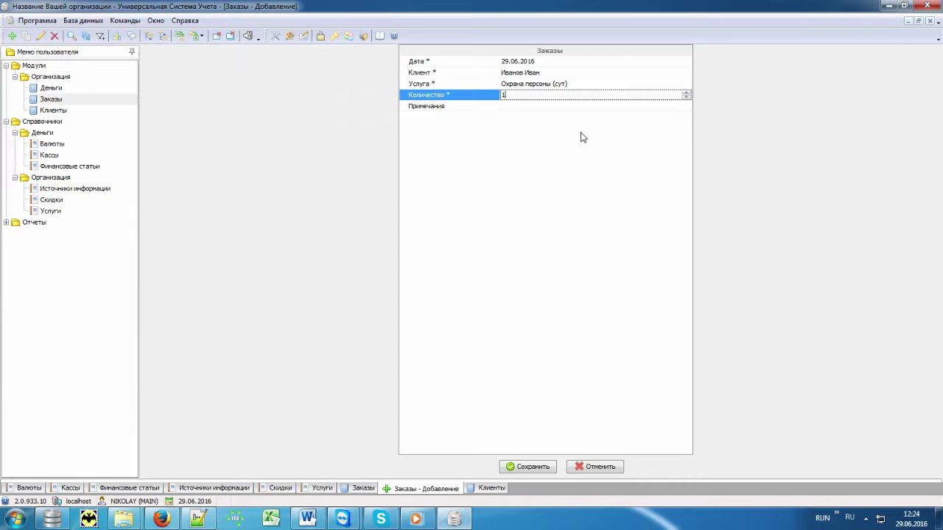
key(Tab)
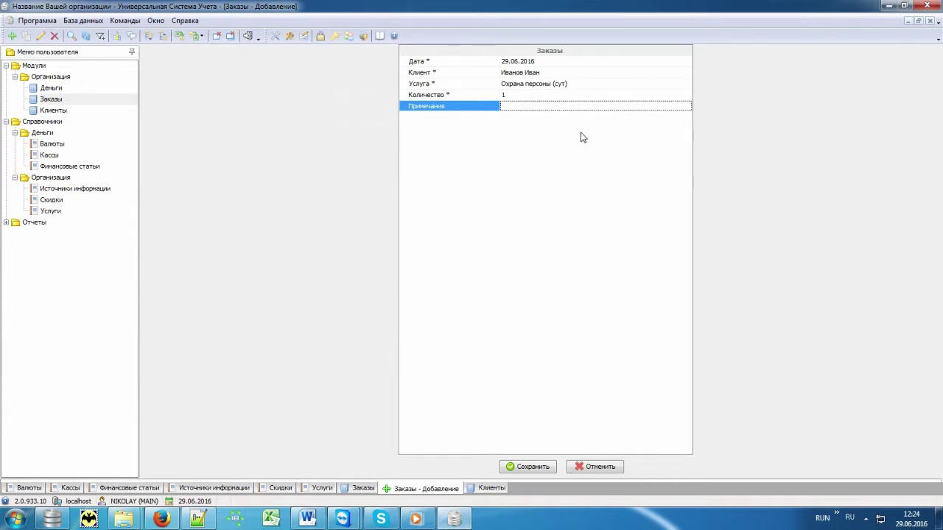
key(ctrl+s)
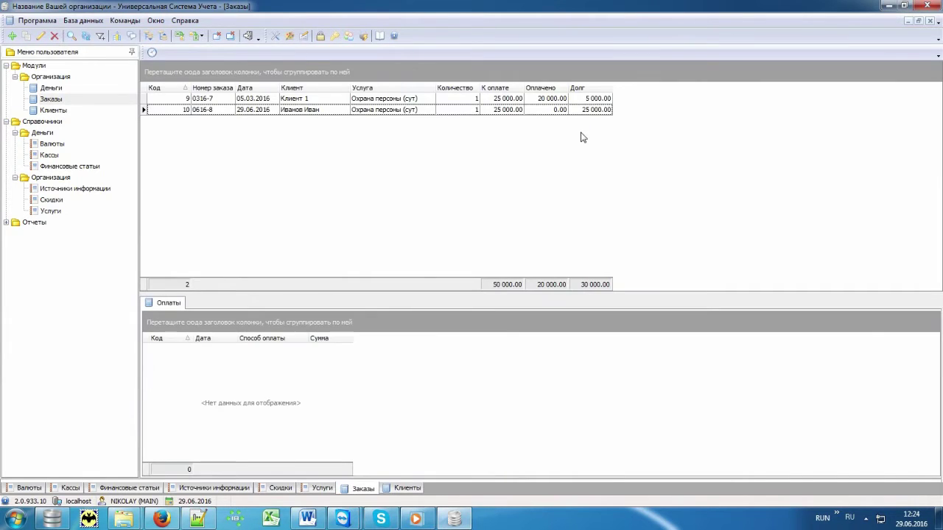
Step: Filter orders to Услуга 'Охрана персоны (сут)' and Дата 29.06.2016, leaving order 0616-8
click(334, 111)
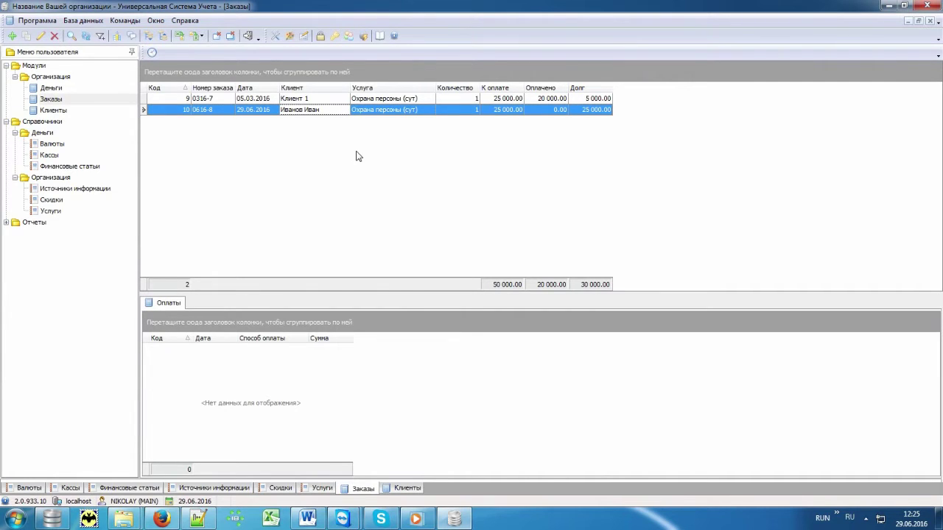
click(430, 88)
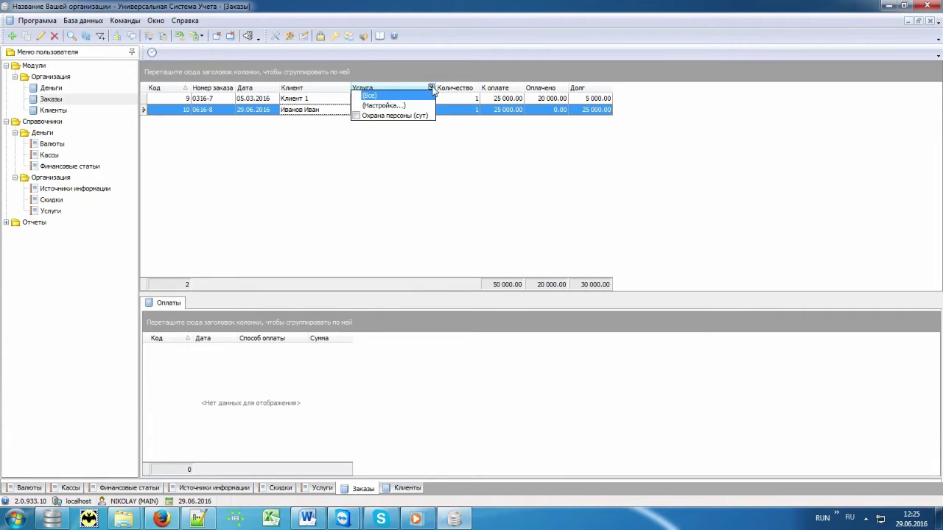
click(420, 115)
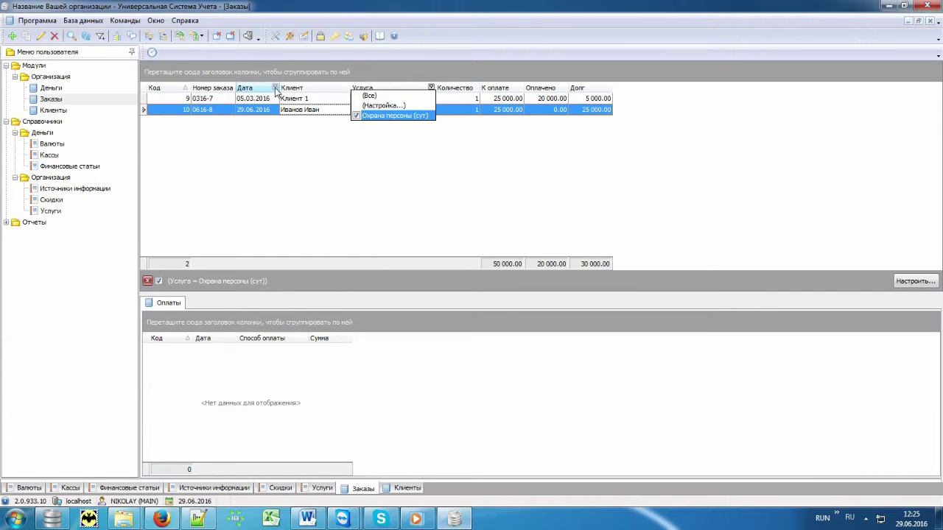
click(275, 88)
click(252, 125)
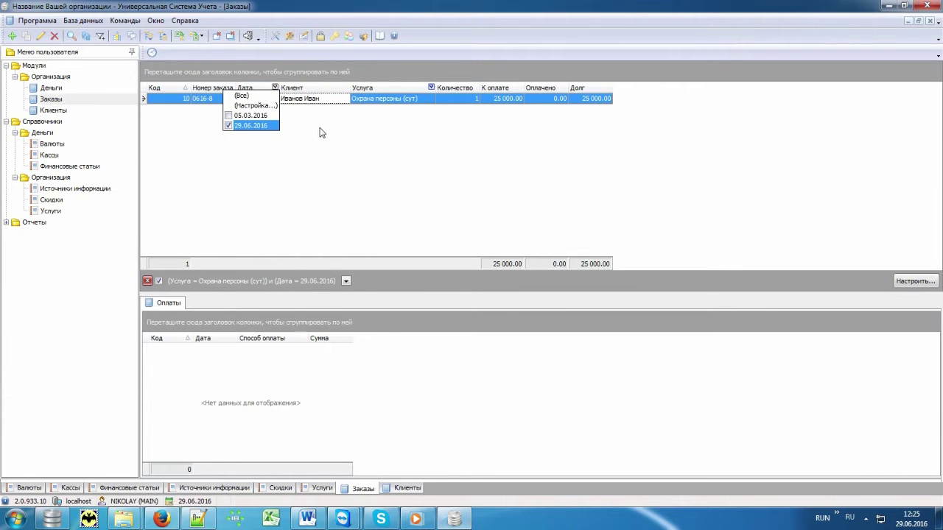
click(324, 126)
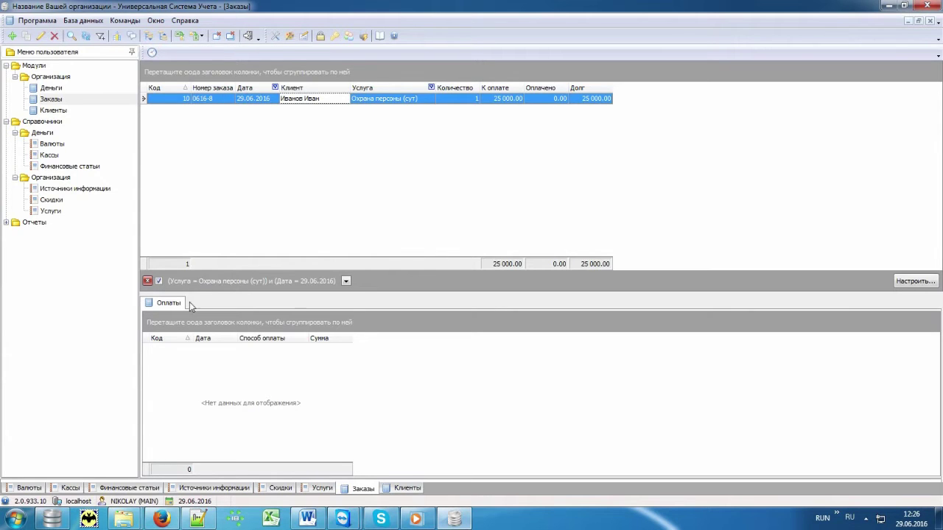
right_click(259, 404)
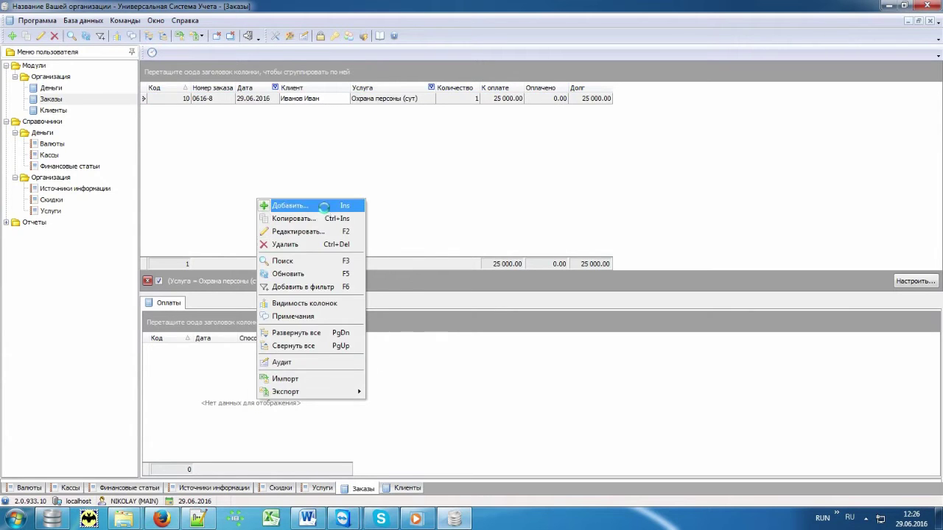
Step: Add a 25000 Нал тенге payment to order 0616-8
click(324, 206)
key(Down)
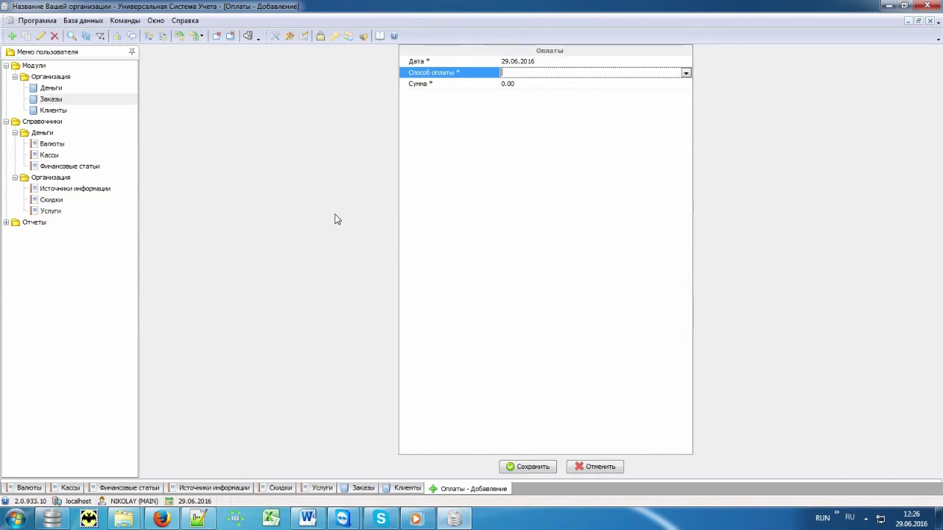
key(alt+Down)
key(Down)
key(Return)
key(Down)
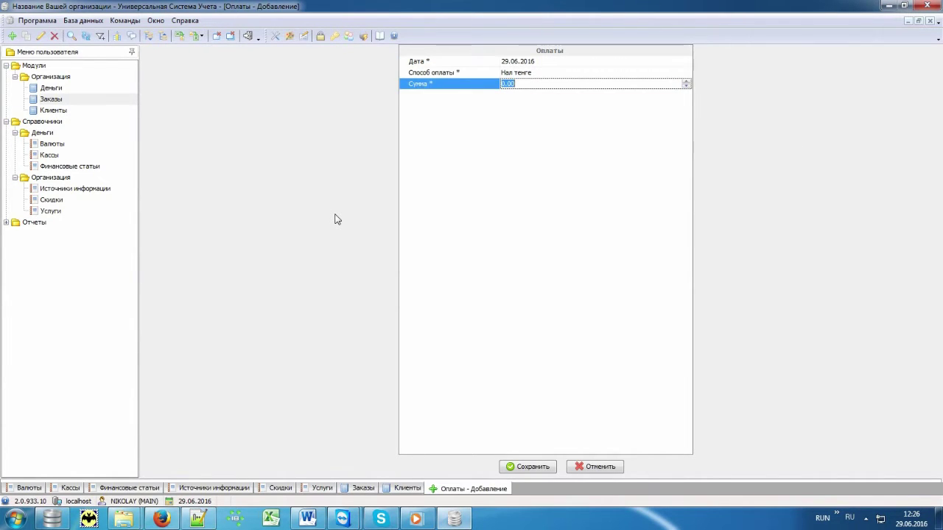
text(25000)
key(Return)
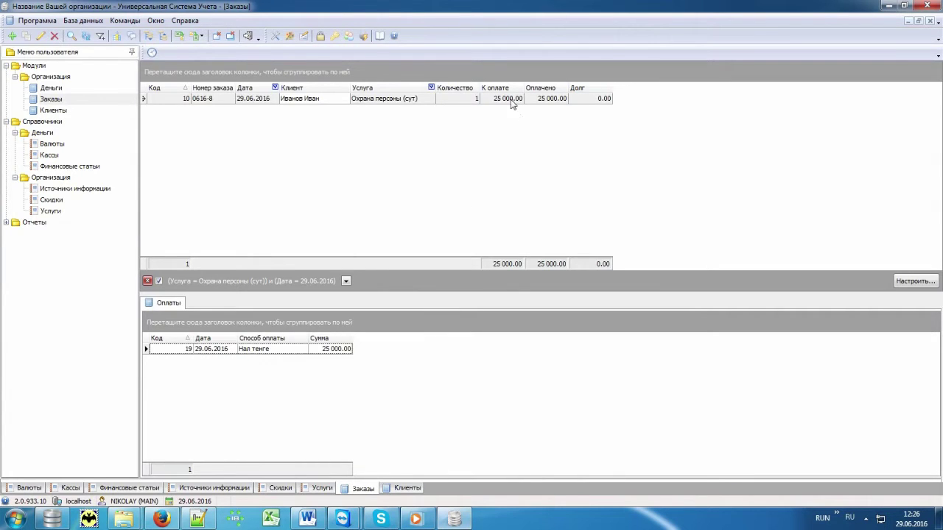
Step: Check the paid amount 25 000.00 and debt 0.00, then open the Деньги register
click(512, 103)
click(549, 102)
click(586, 103)
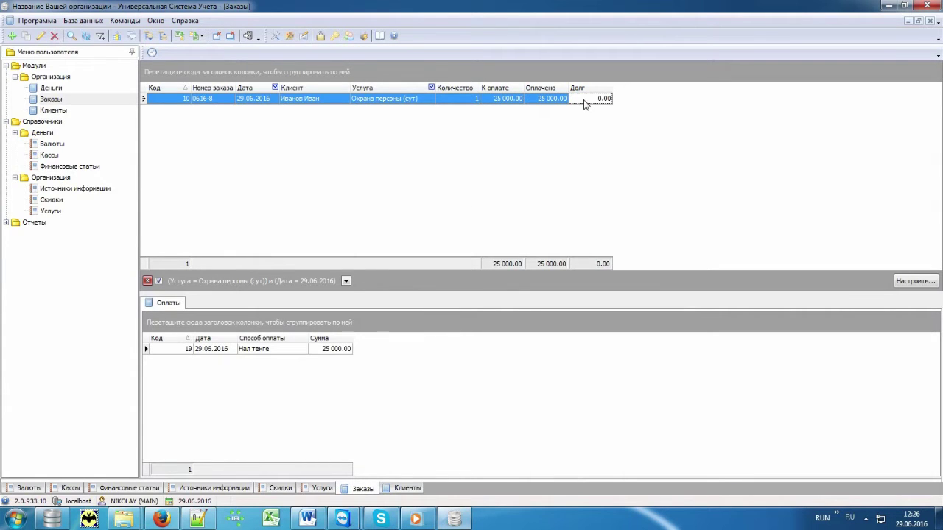
click(92, 88)
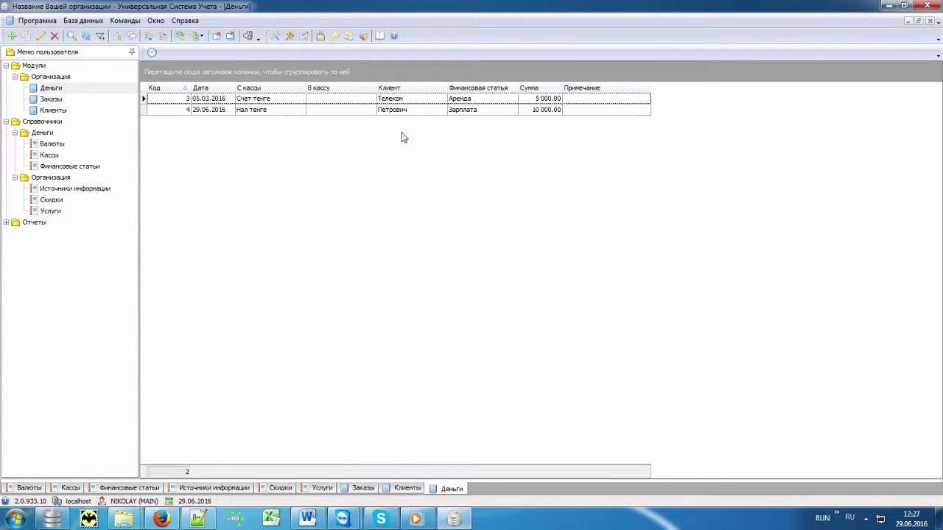
Step: Review the 5 000.00 Аренда and 10 000.00 Зарплата money entries, then collapse Модули
click(283, 101)
click(282, 110)
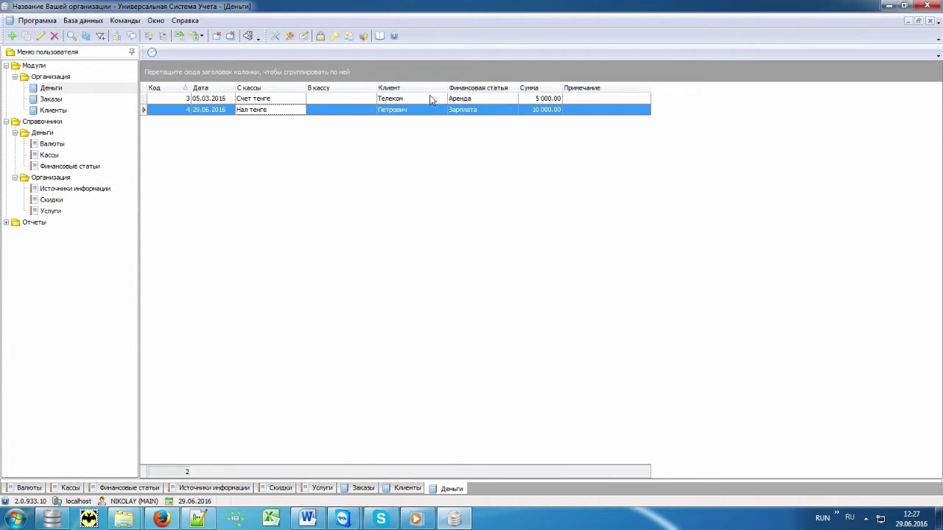
click(432, 99)
click(432, 109)
click(480, 98)
click(487, 110)
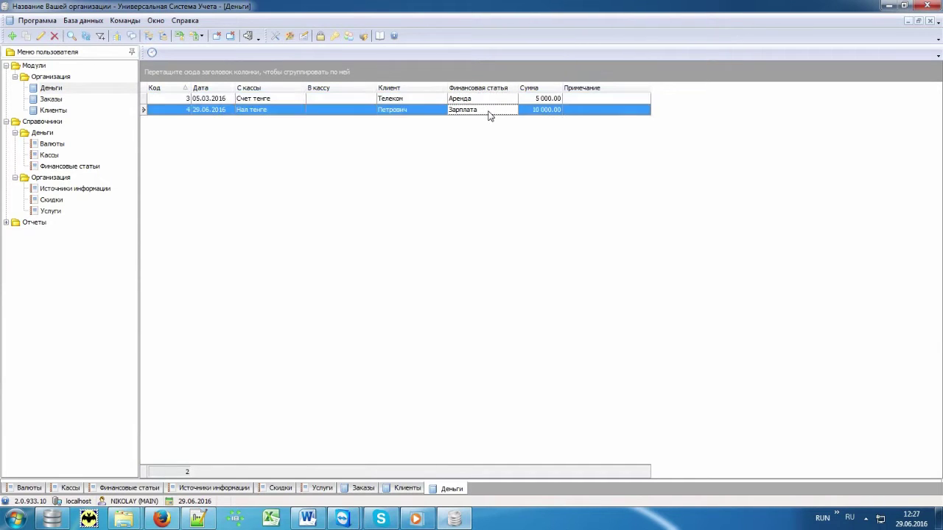
click(531, 98)
click(531, 111)
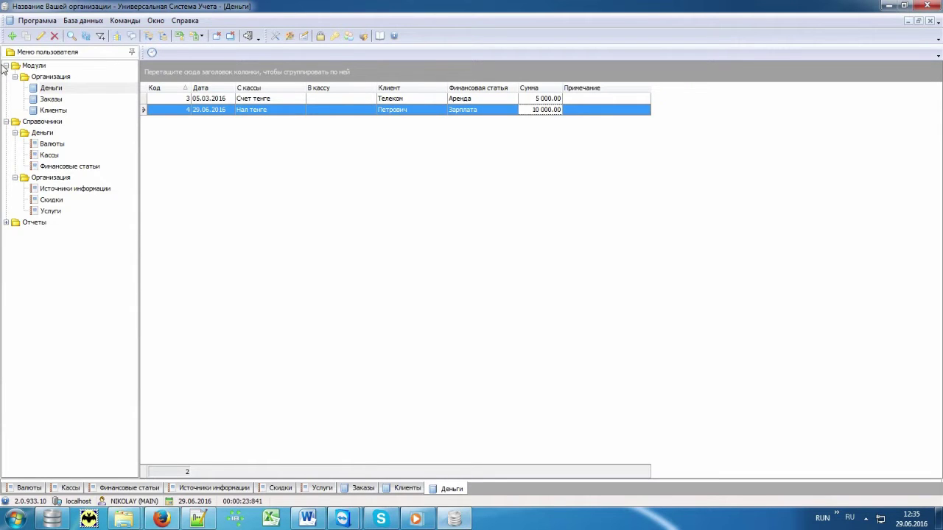
click(6, 66)
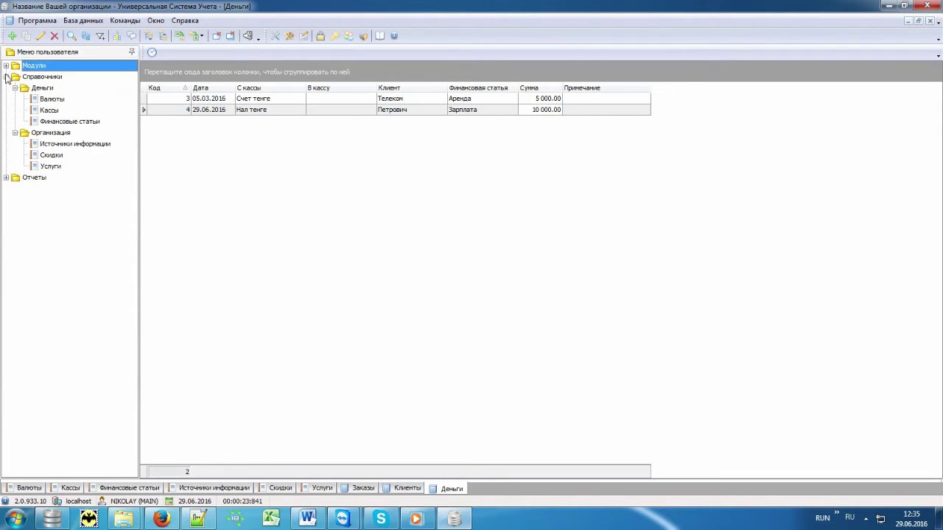
Step: Generate the Реестр платежей report, then show Источники информации: Вывеска 195 000.00, Поисковые системы 25 000.00
click(6, 178)
click(15, 200)
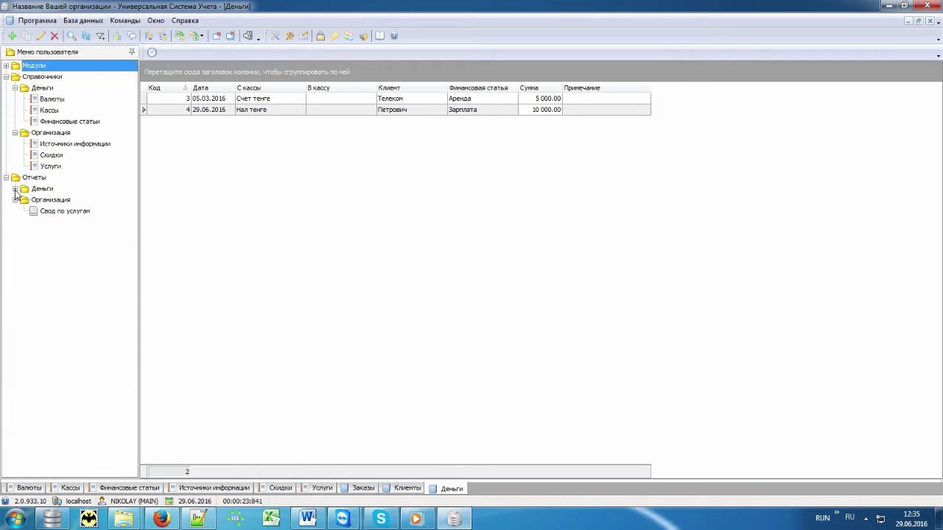
click(15, 189)
double_click(66, 211)
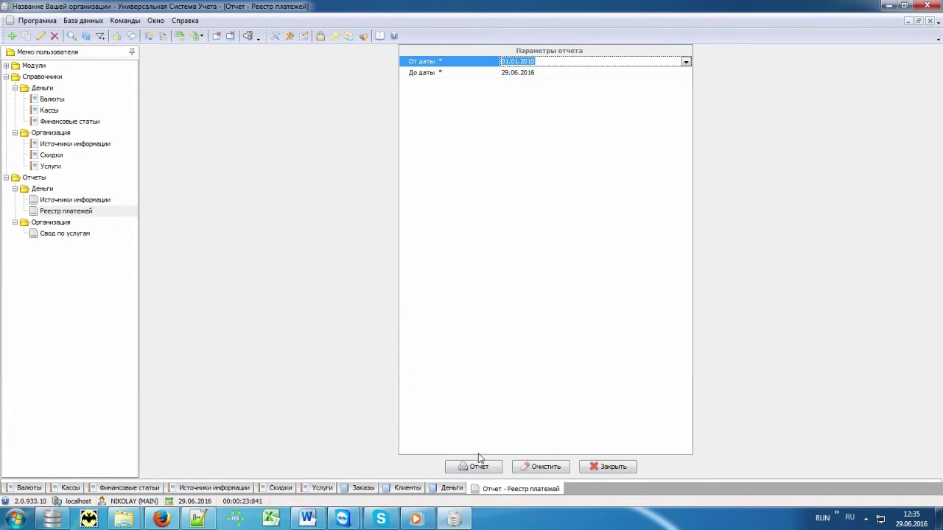
click(477, 466)
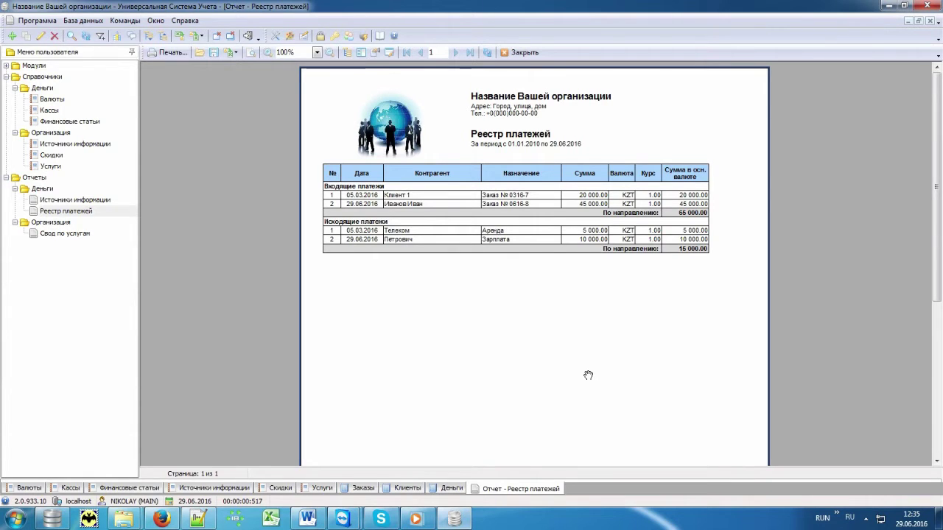
click(119, 200)
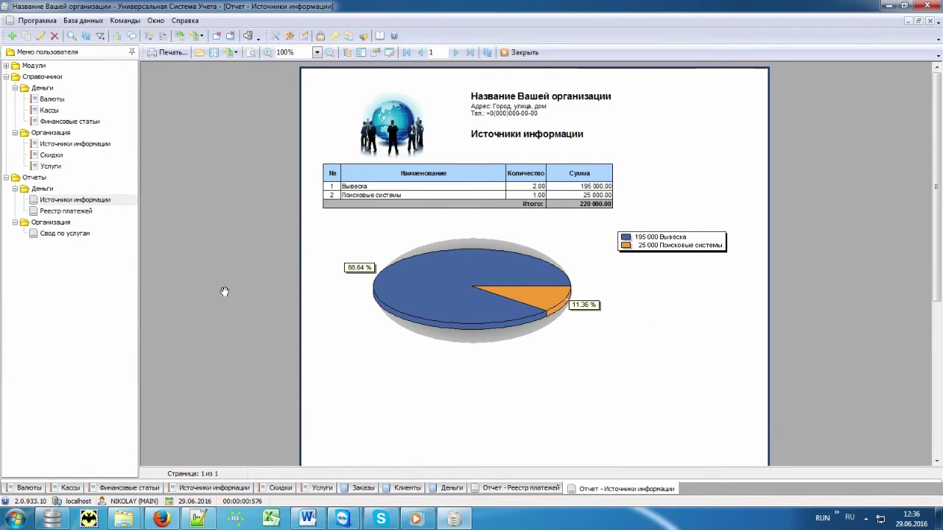
Step: Run Свод по услугам for 01.01.2010–29.06.2016: BodyGuard 70 000.00, Охрана организации 150 000.00
click(94, 233)
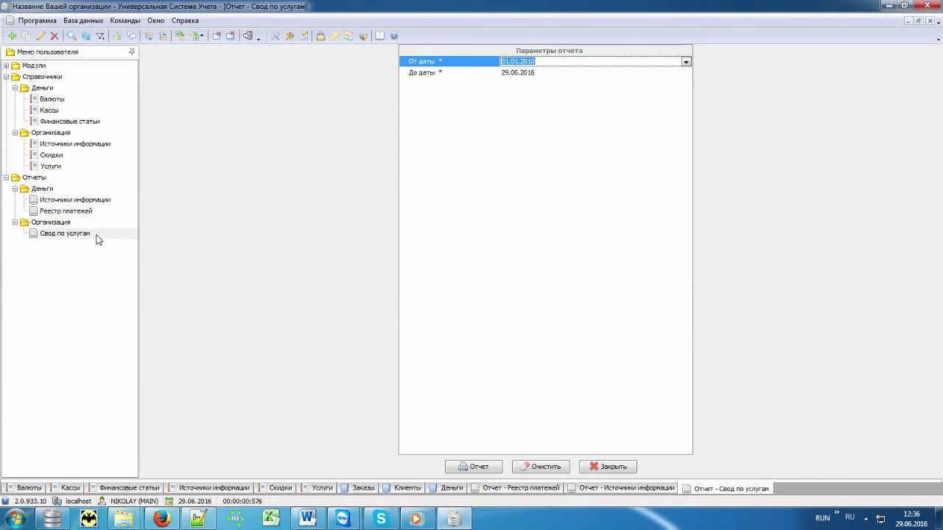
click(474, 465)
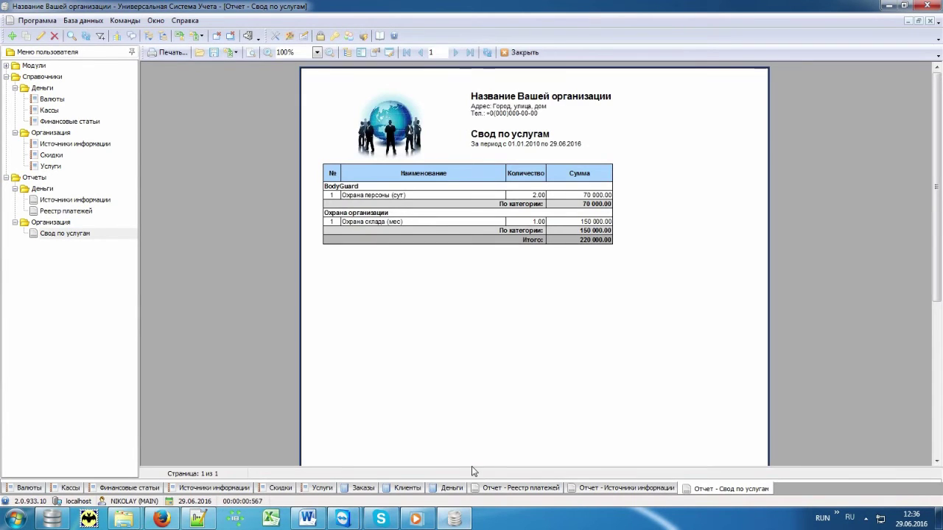